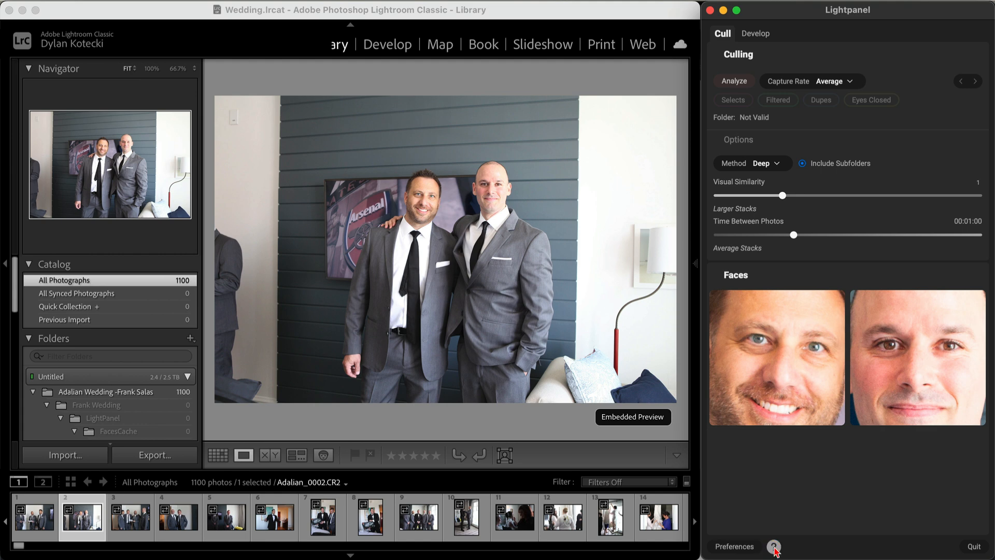
- Open the culling tutorial and advance to the tip on the capture rate
left_click(773, 547)
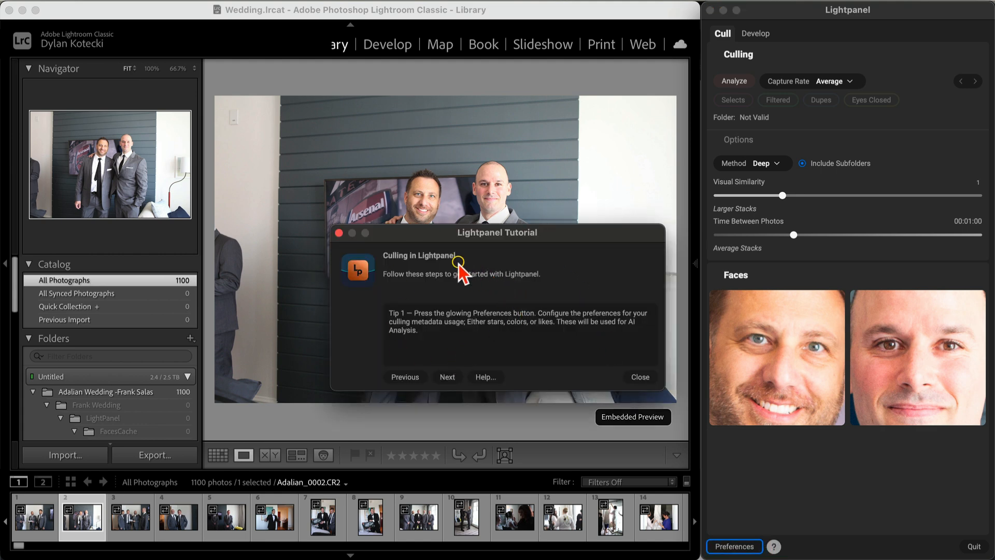
left_click(447, 377)
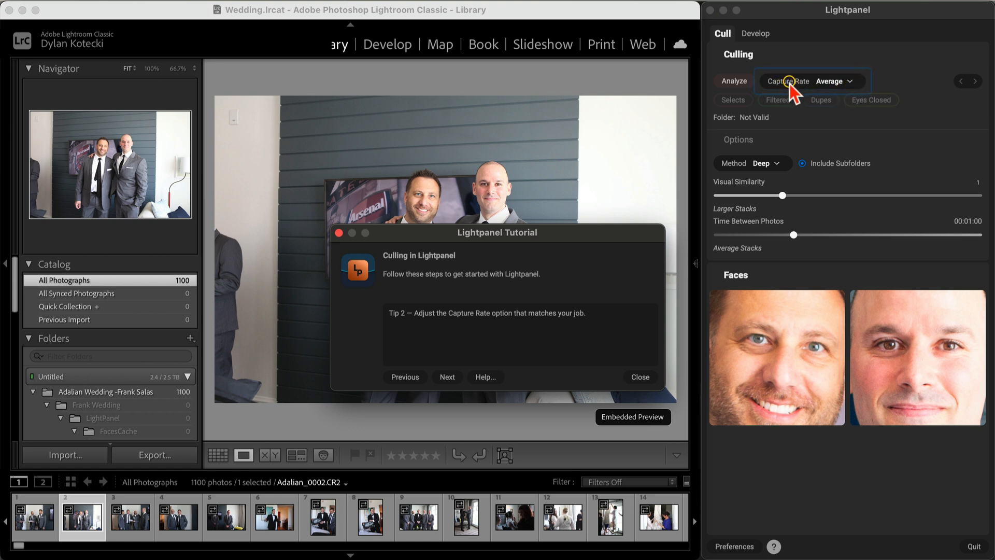
- Review the Capture Rate choices and keep Average for weddings, families and children
left_click(852, 83)
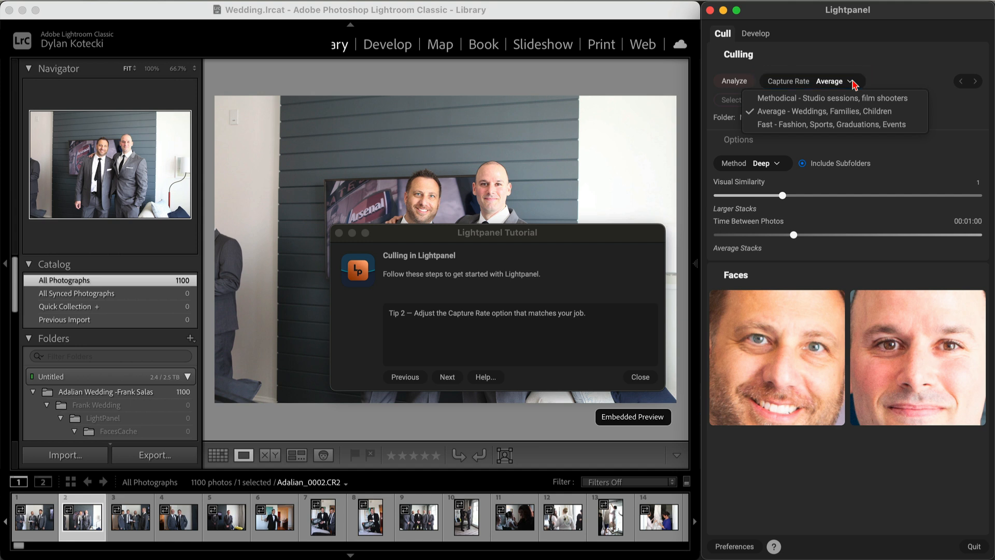
left_click(784, 111)
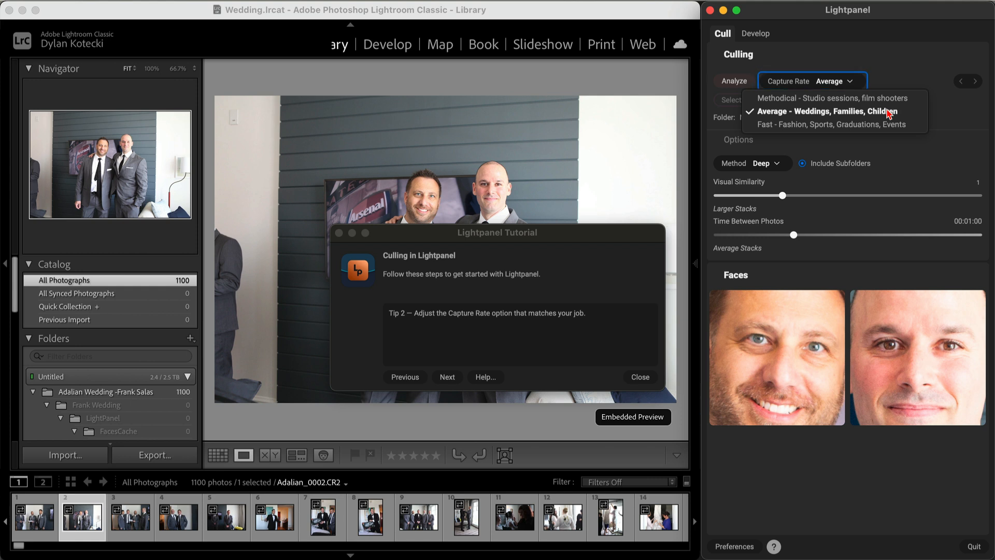
left_click(867, 108)
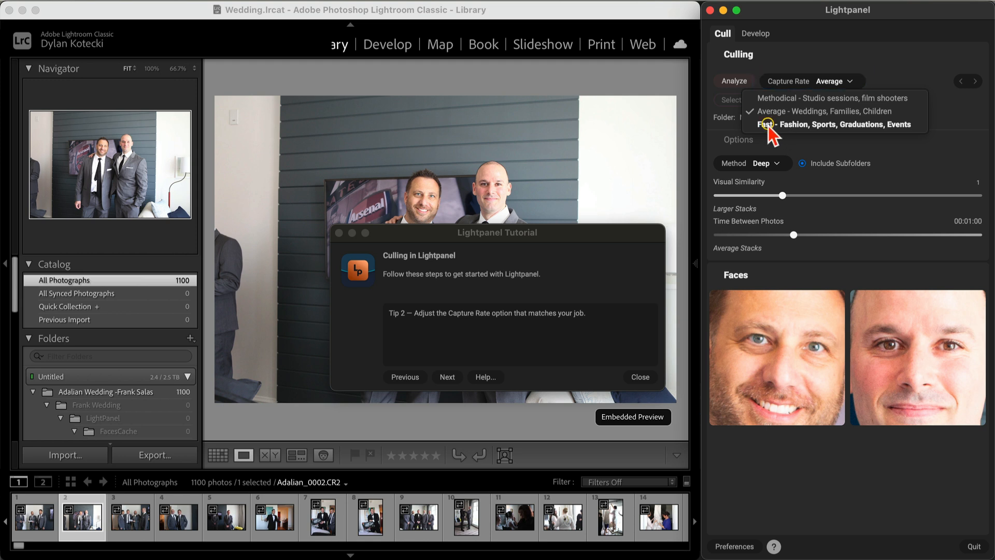
left_click(778, 126)
left_click(798, 125)
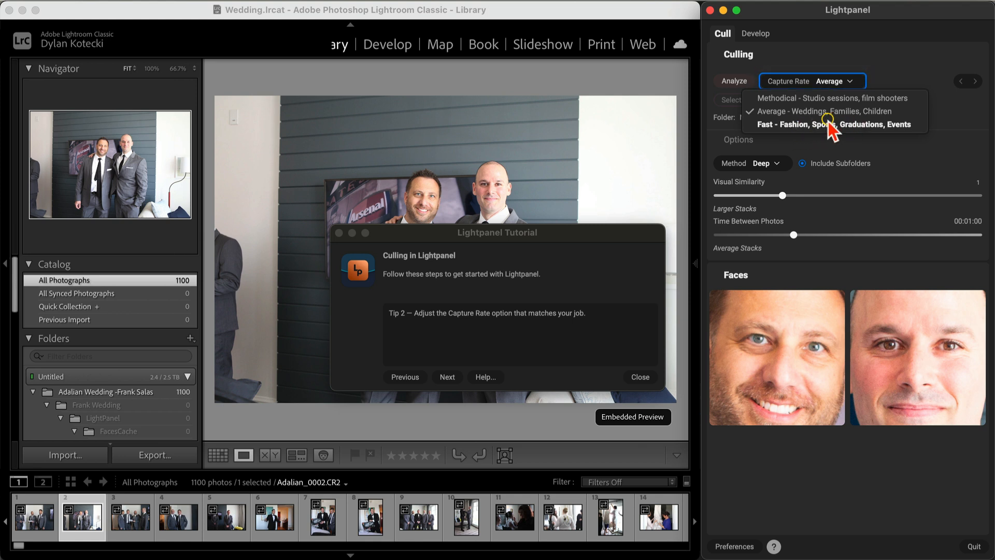
left_click(840, 107)
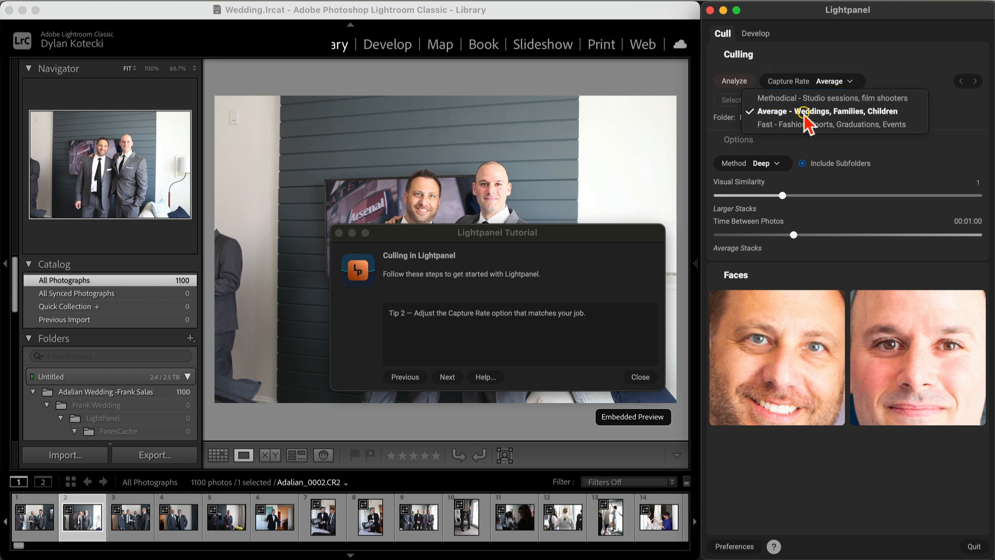
left_click(770, 108)
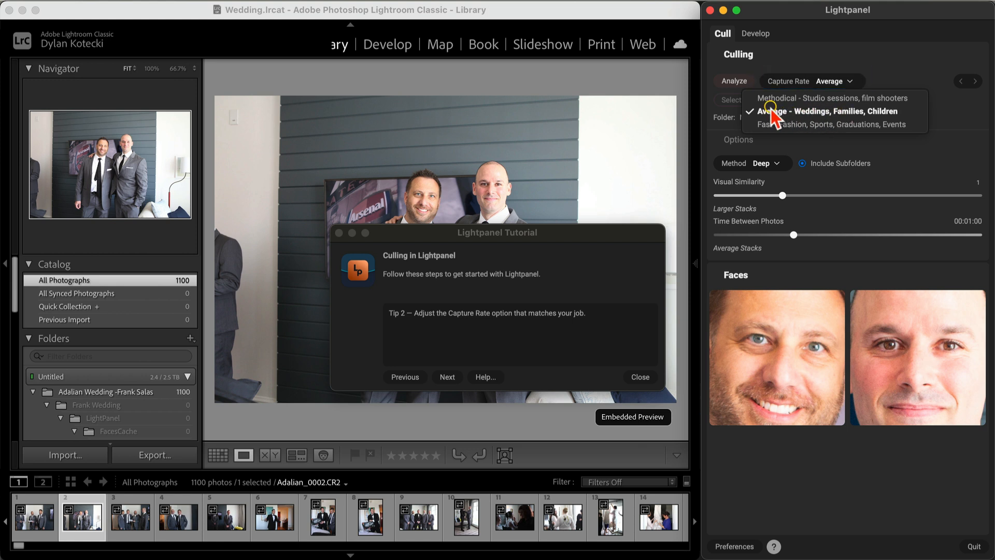
left_click(844, 111)
left_click(921, 50)
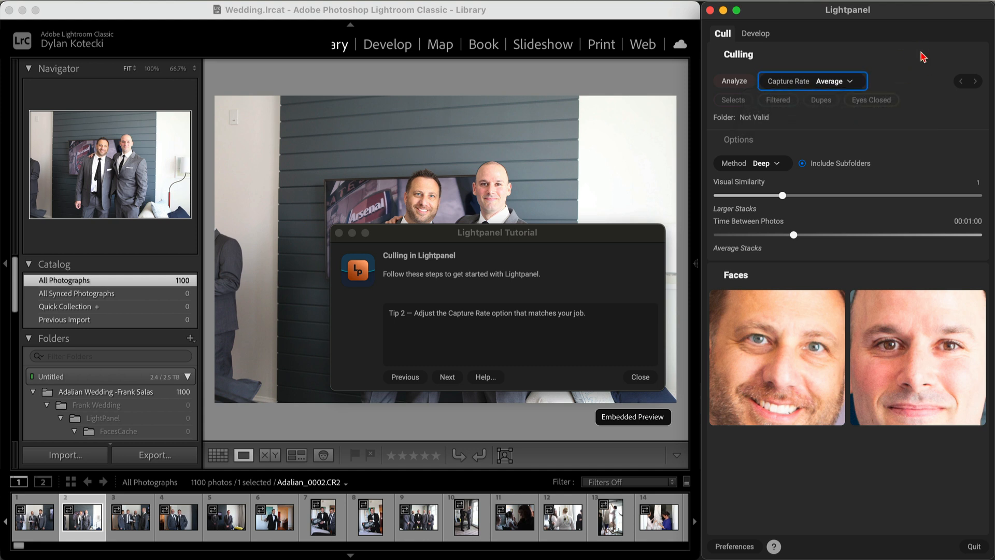
- Advance the tutorial to Tip 3 and read how analysis finds duplicates, closed eyes and out-of-focus photos
left_click(538, 231)
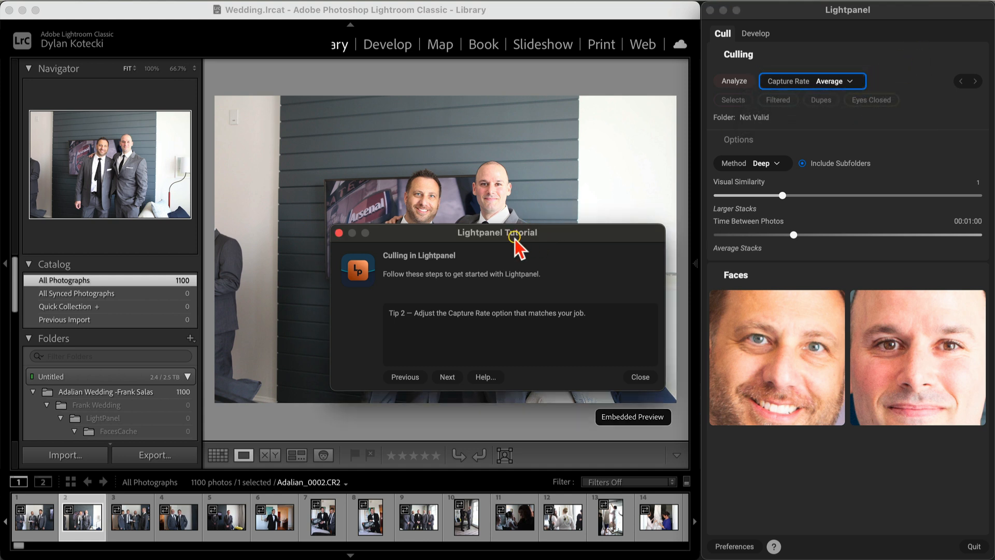
left_click(446, 377)
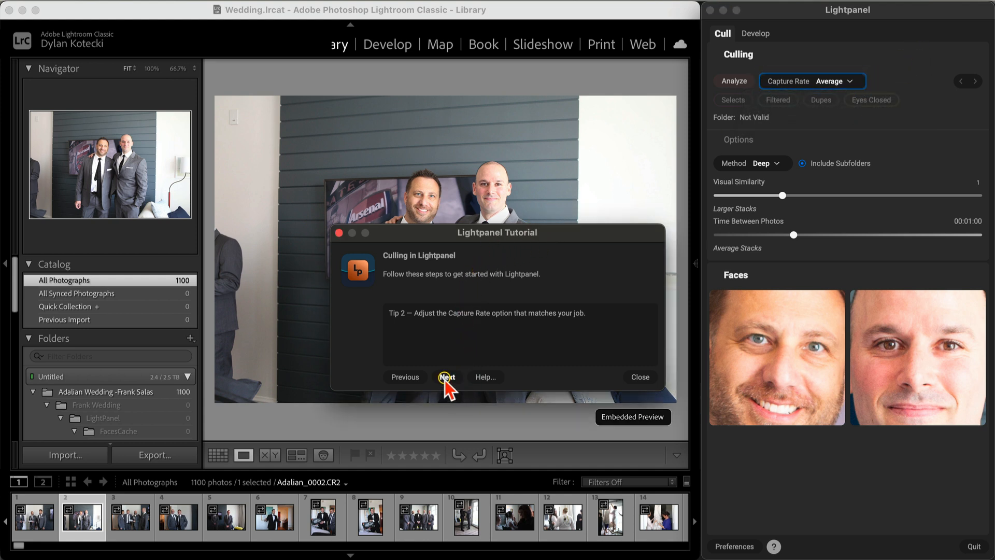
left_click(445, 378)
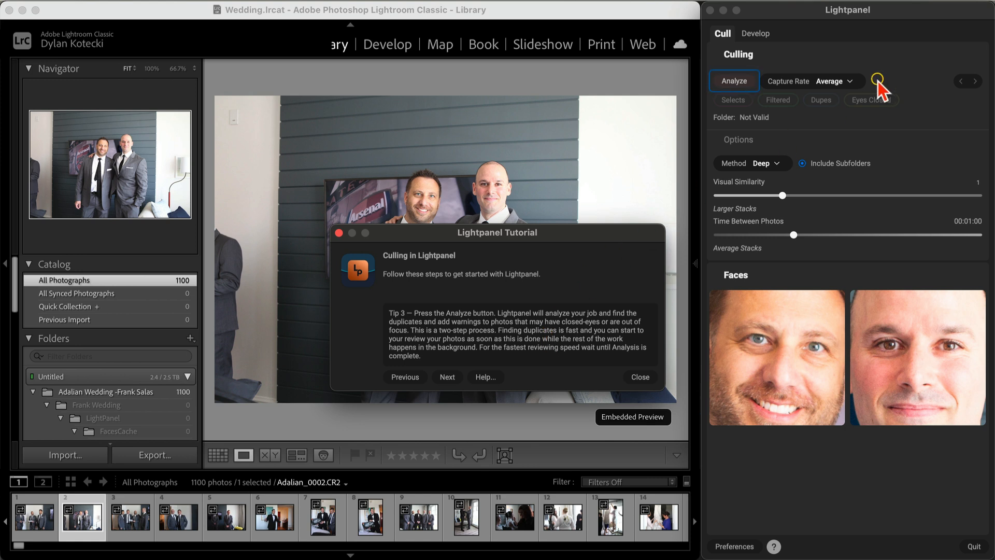
left_click(777, 63)
left_click(752, 54)
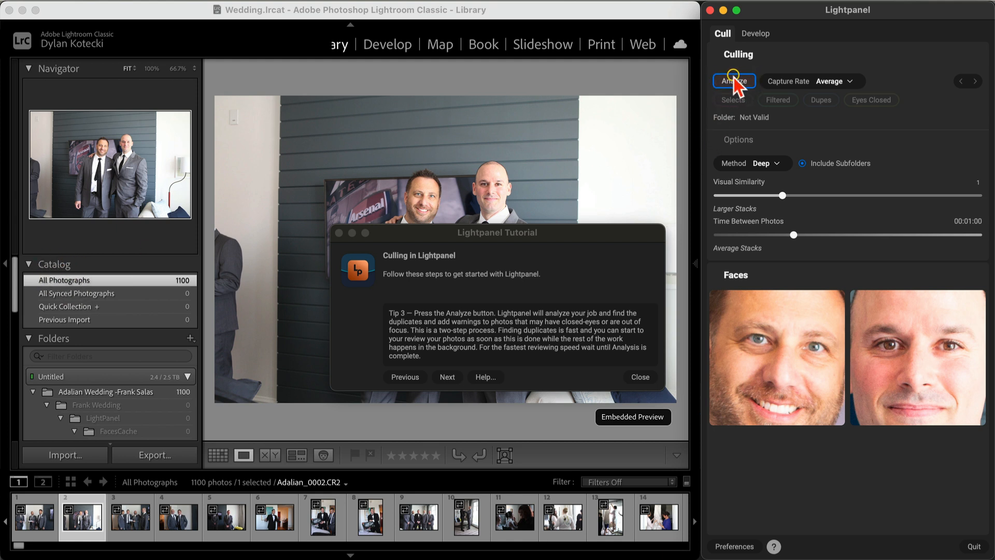
- Select the wedding folder on the Untitled volume as the source and run the culling analysis on it
left_click(88, 394)
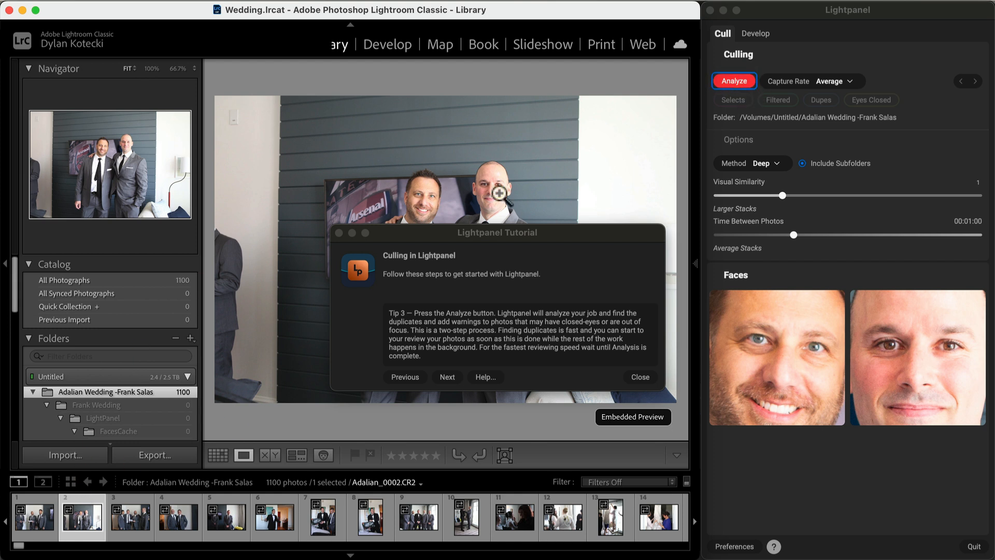
left_click(144, 282)
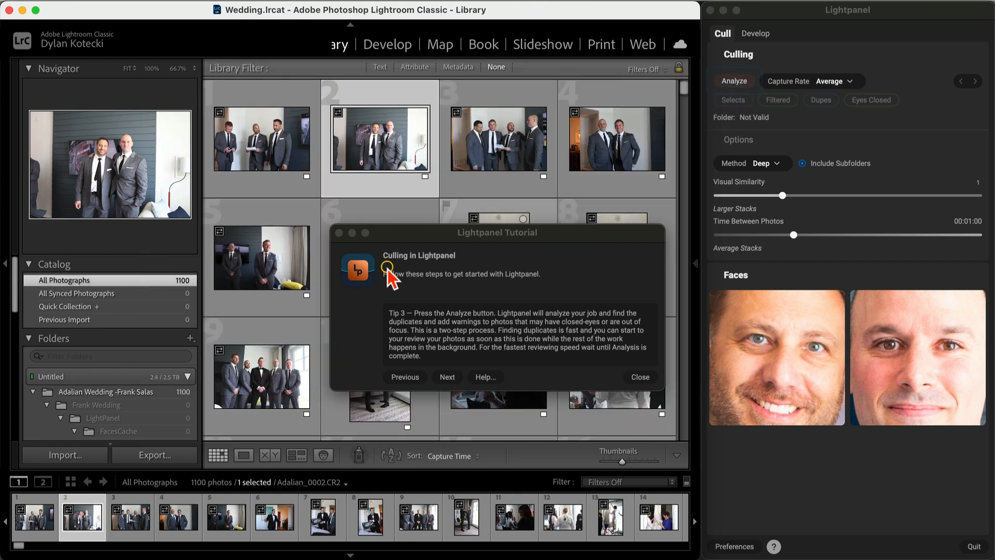
left_click(87, 394)
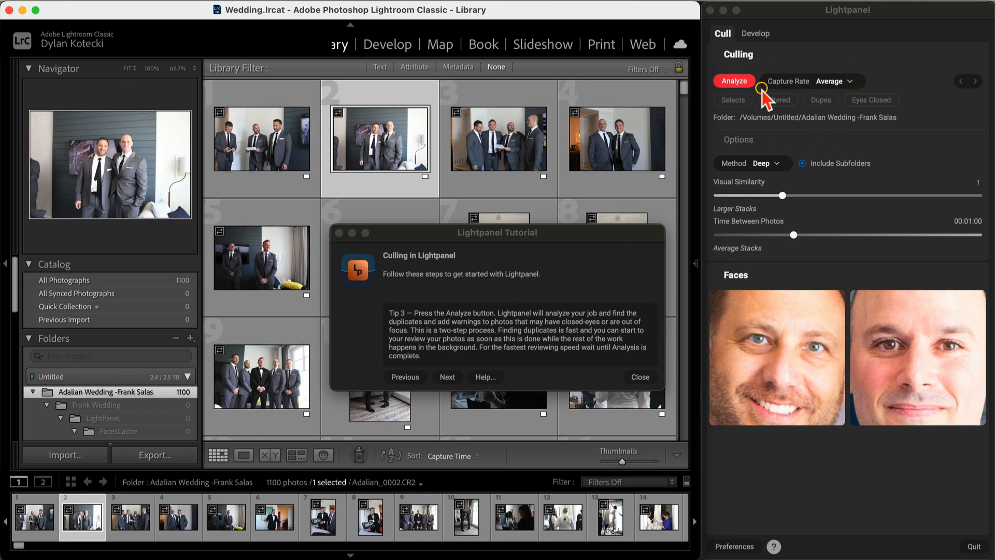
left_click(737, 82)
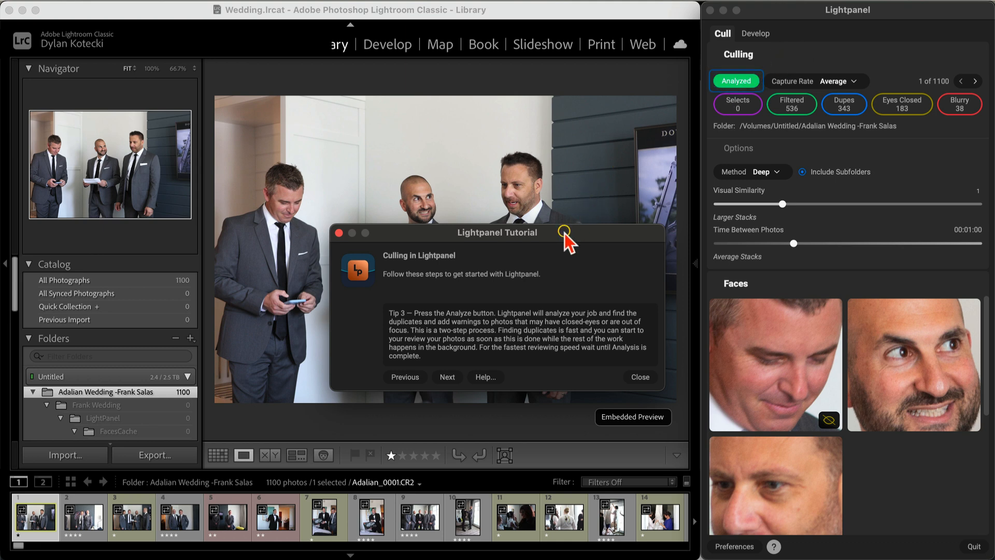
- Read the tutorial tips on reviewing photos and on the magnified faces, and close the tutorial
left_click(448, 377)
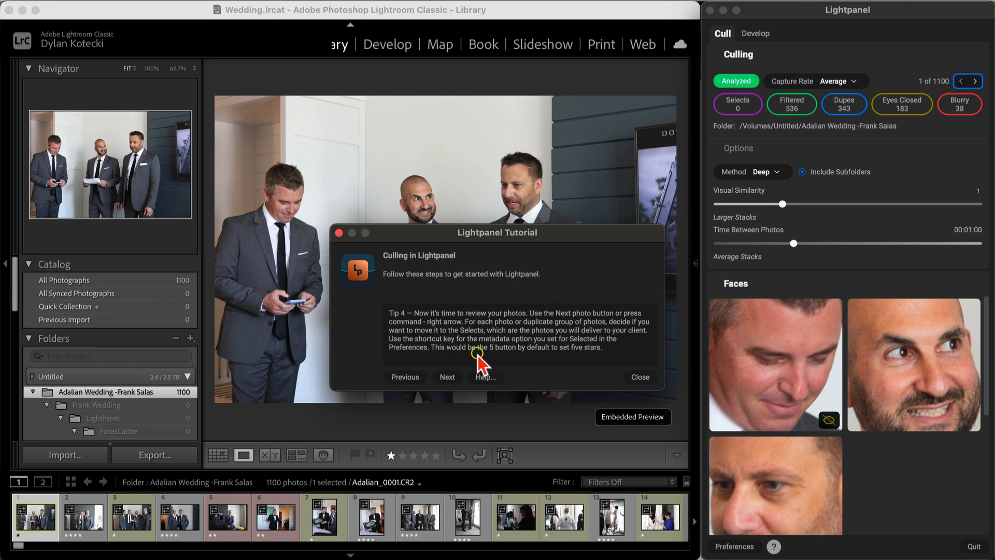
left_click(447, 377)
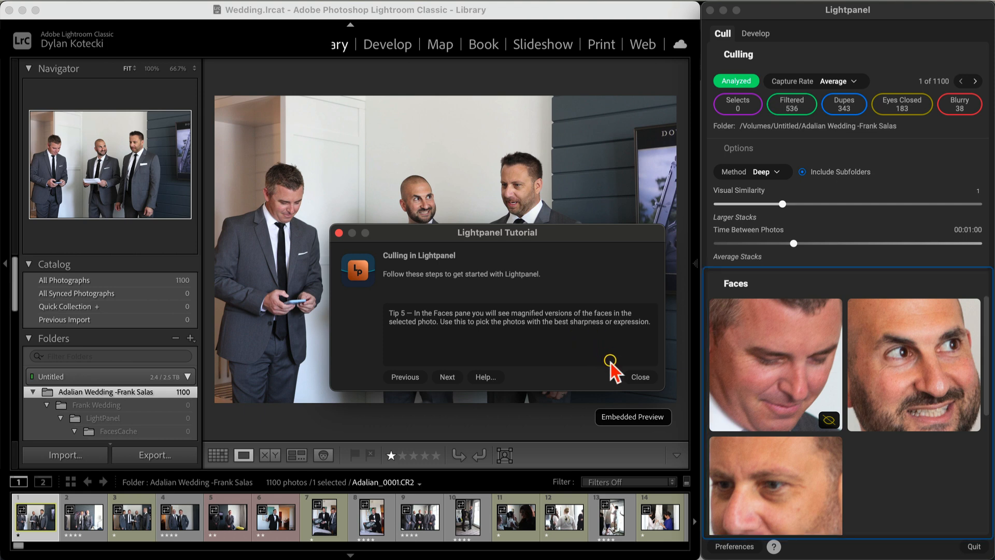
left_click(641, 376)
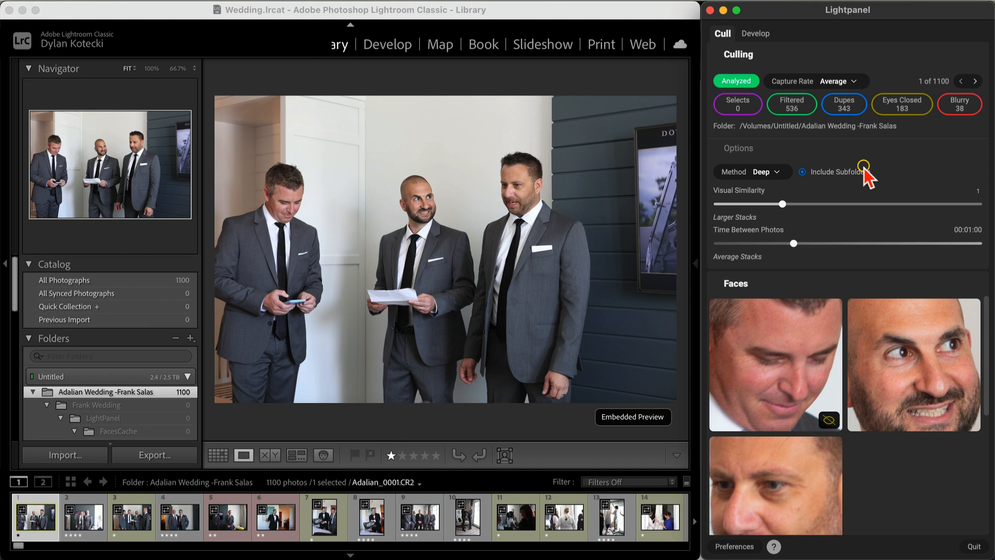
- Show the duplicate groups and look through the magnified faces of the first group's active photo
left_click(846, 104)
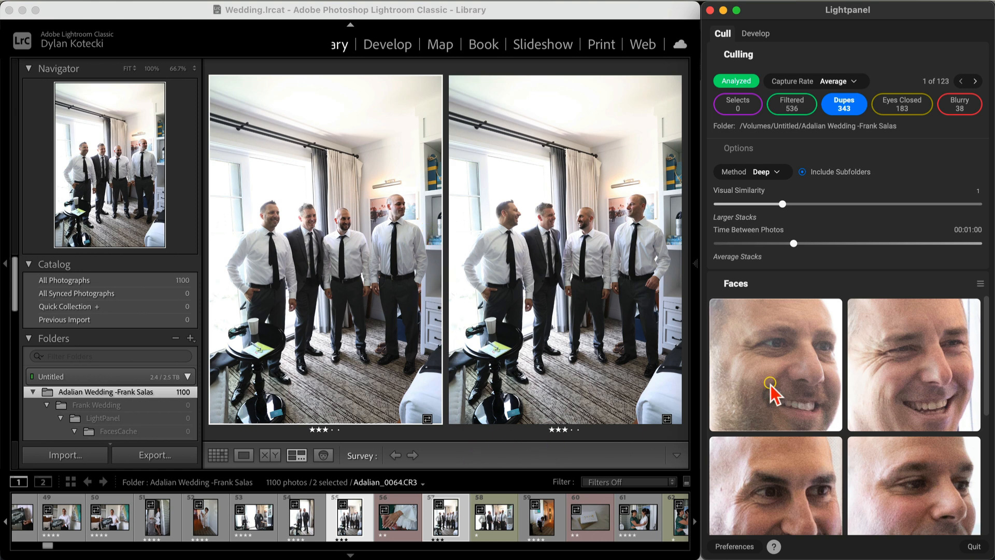
scroll(772, 393, "down", 2)
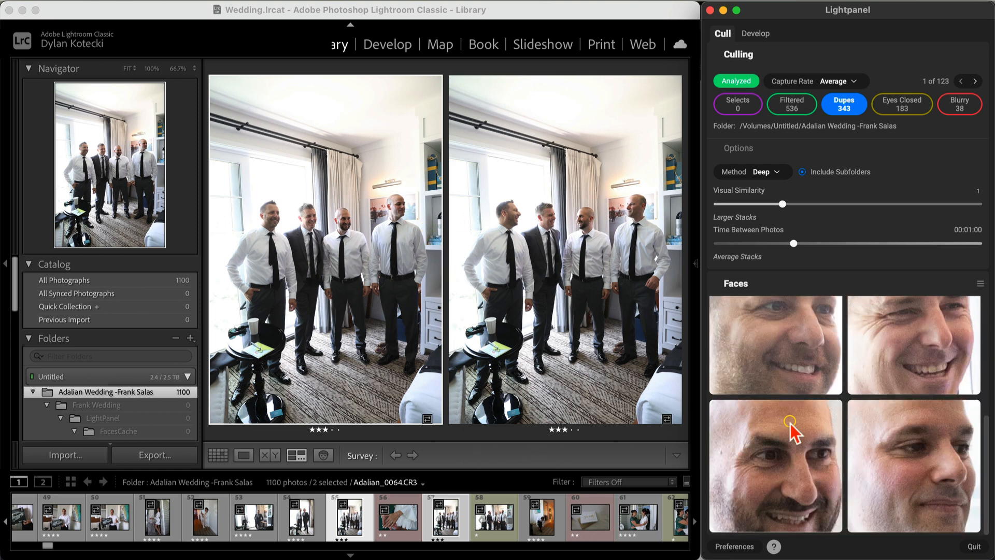
scroll(790, 428, "up", 2)
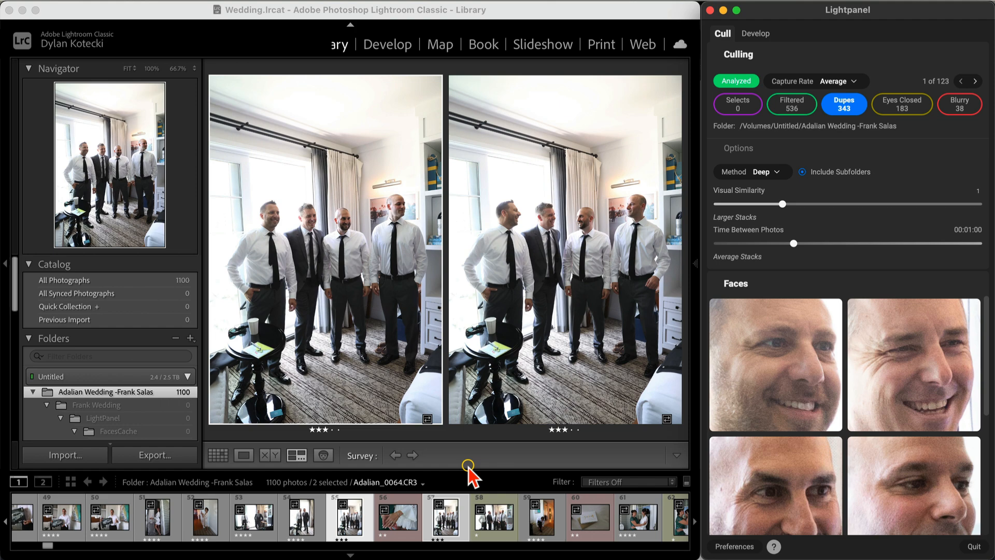
- Compare the faces between the two photos of the four standing men and rate the second photo five stars
key("Right")
key("Left")
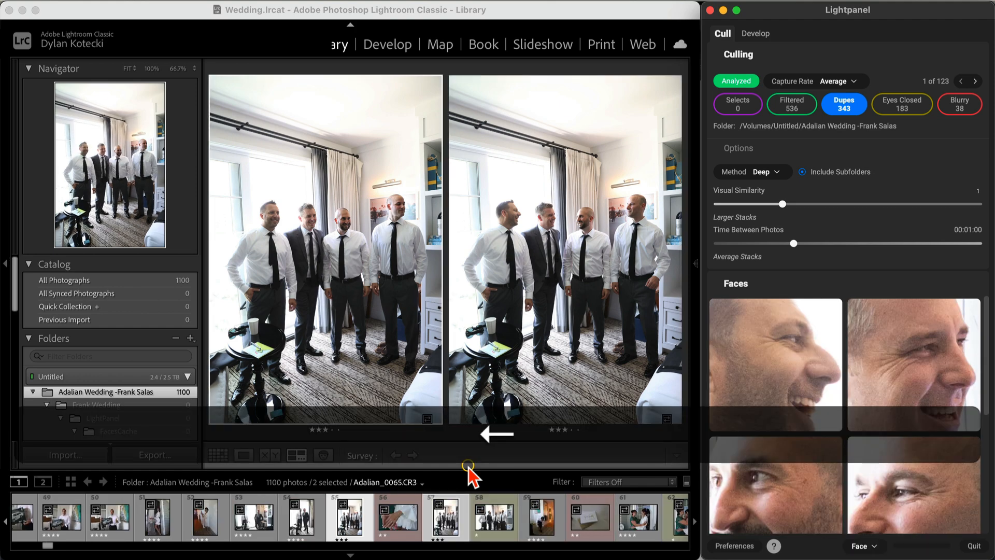
key("Right")
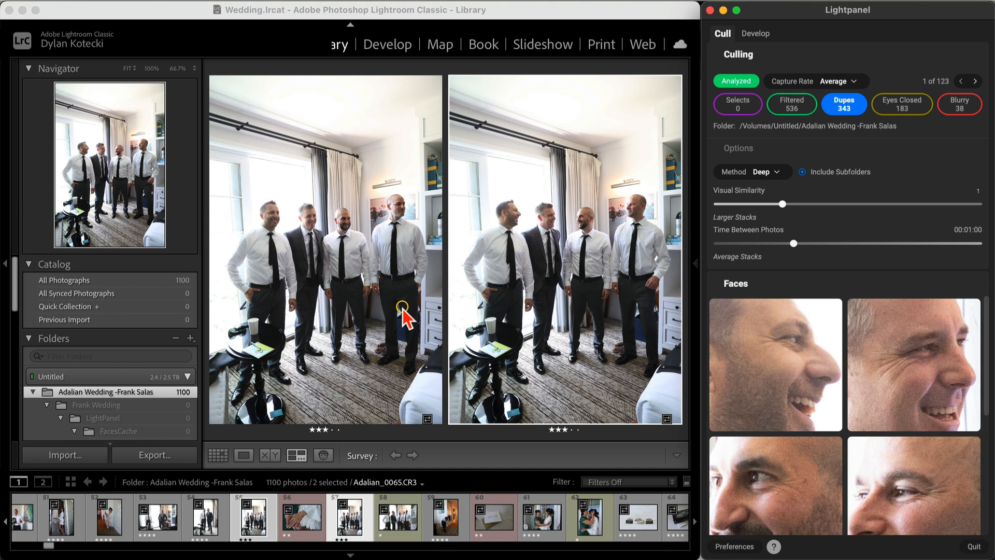
key("5")
- Go to the second duplicate group and rate the mirror photo with the smiling man five stars
key("super")
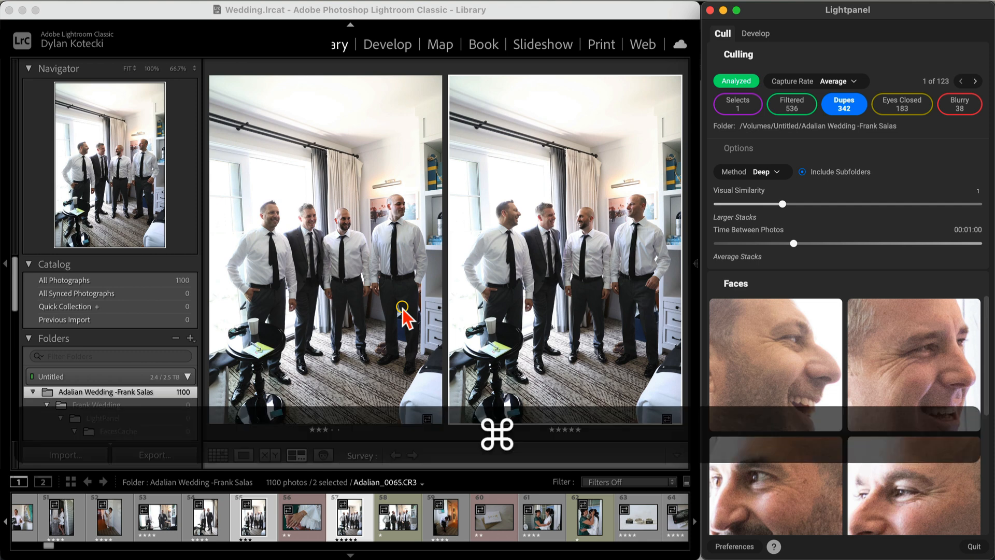
key("super+Right")
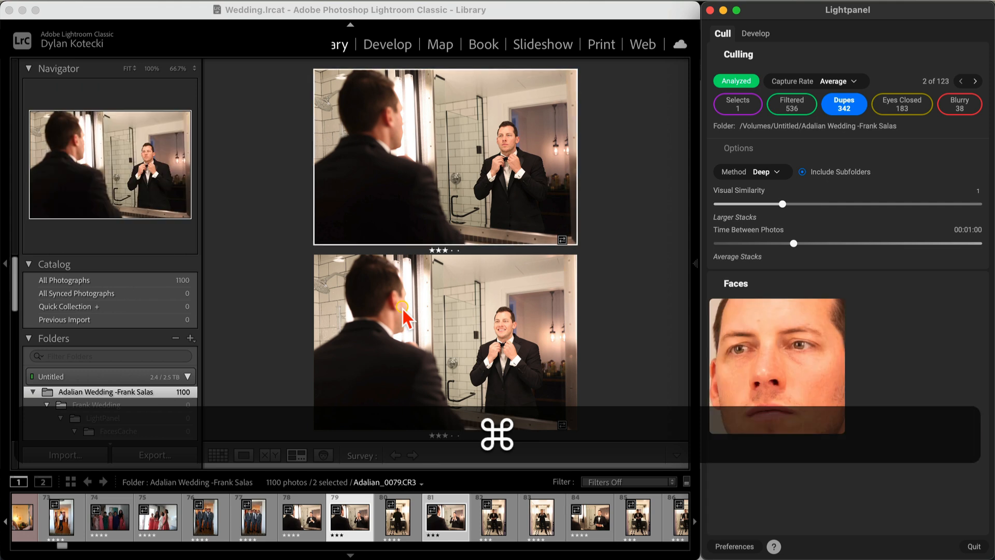
key("Down")
key("Right")
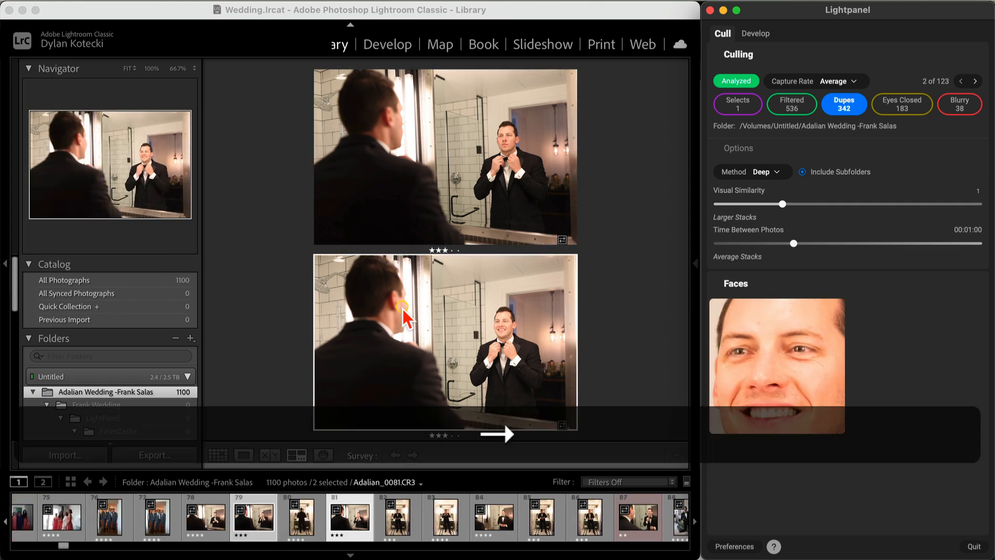
key("5")
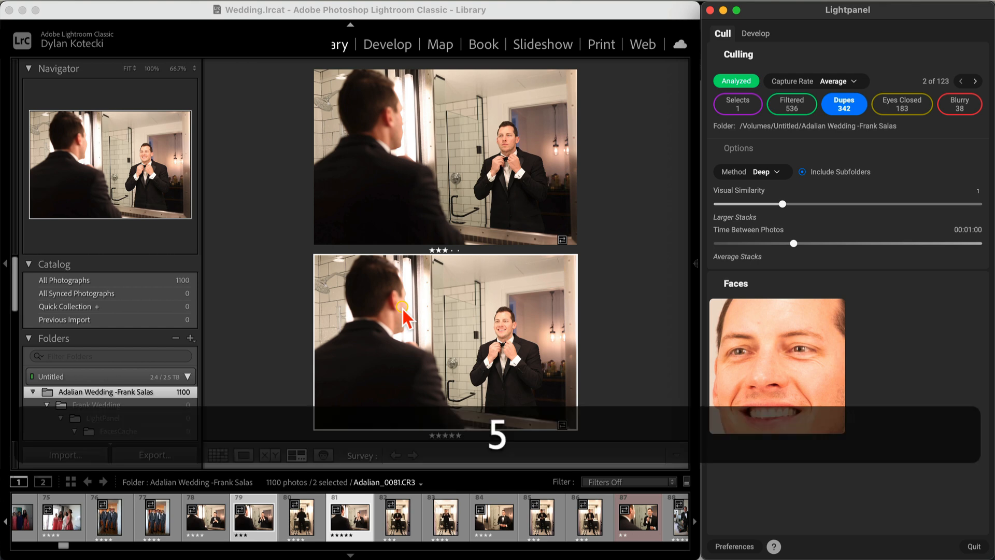
- Go to the third duplicate group and rate the last of the three tuxedo photos five stars
key("super+Right")
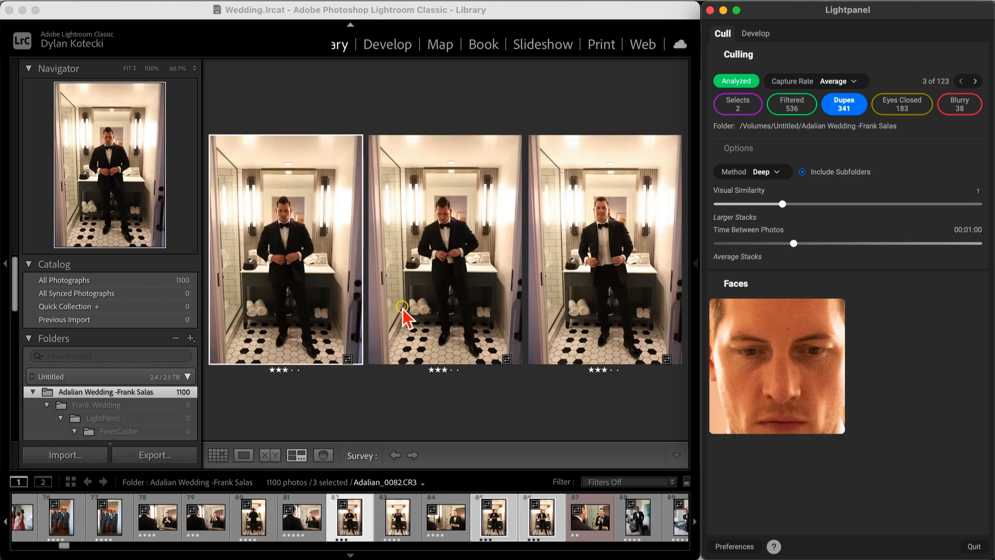
key("Right")
key("Right")
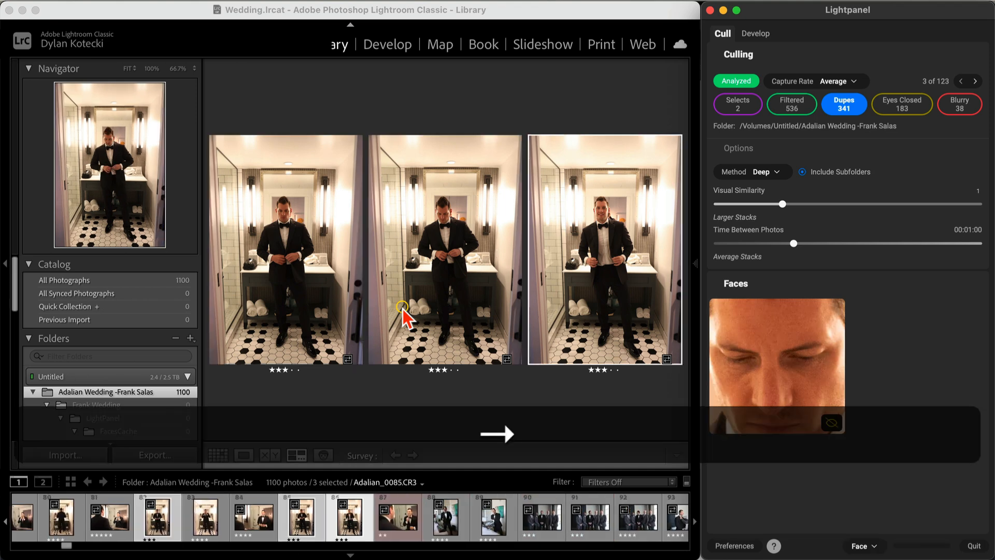
key("5")
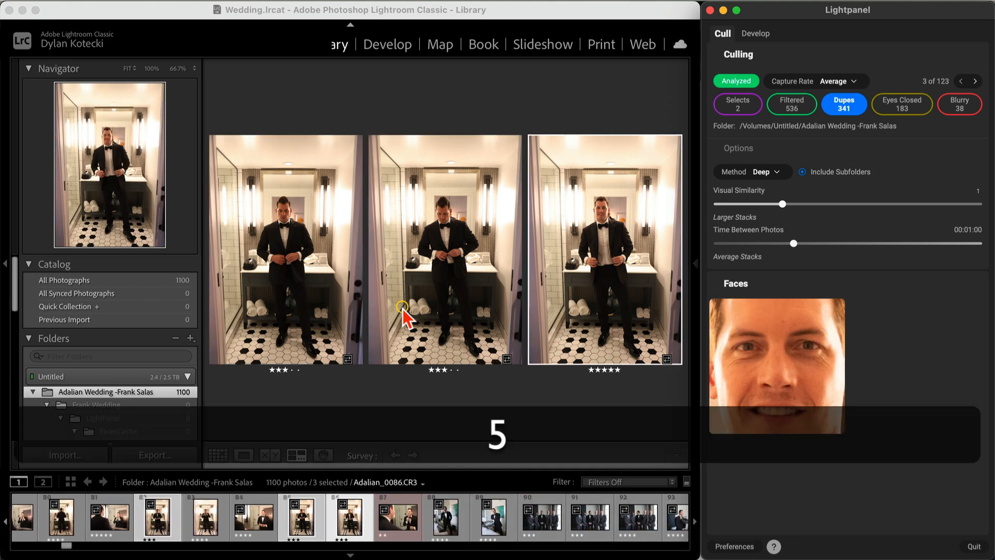
- Go to the fourth duplicate group, rate its first photo five stars and compare the faces in the other four
key("super")
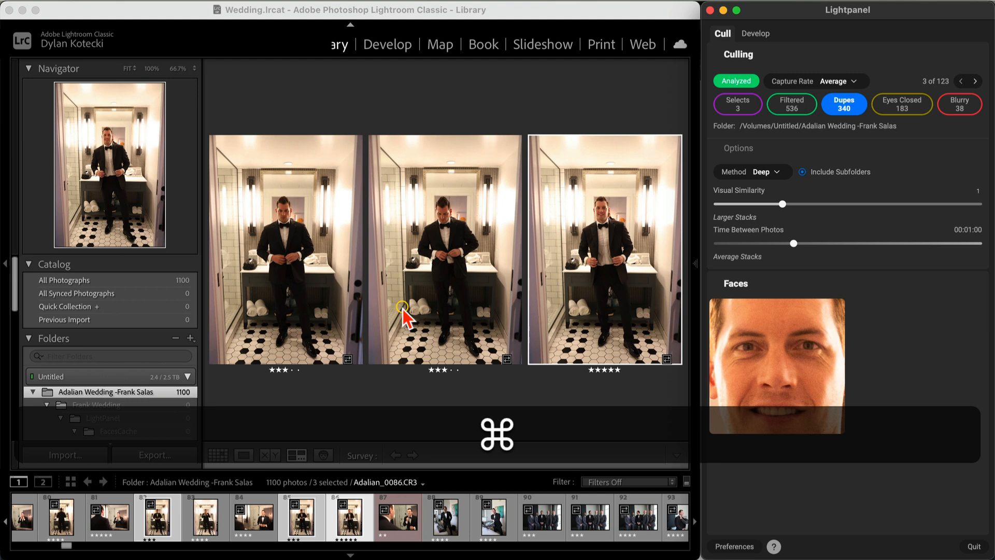
key("super+Right")
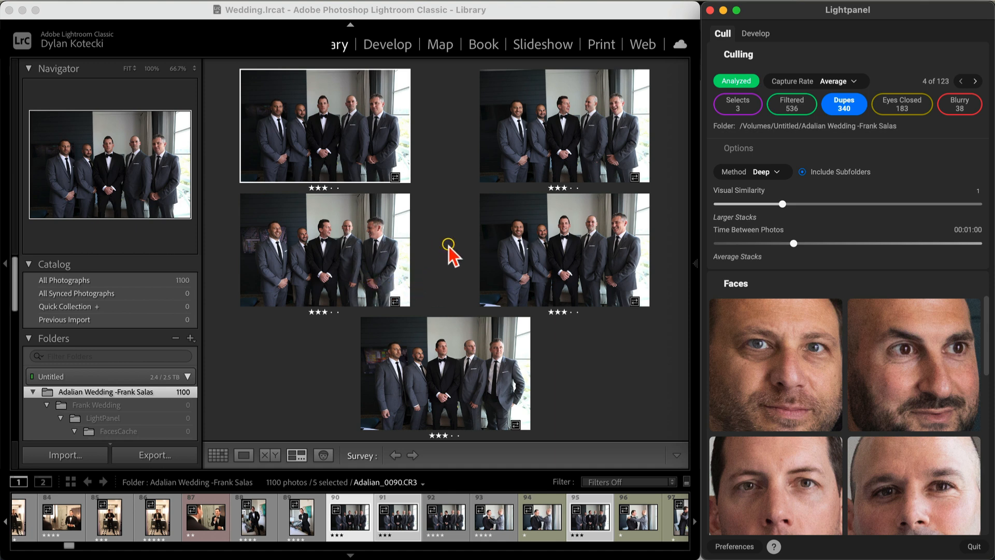
key("5")
key("Right")
key("Right")
key("Right")
key("Right")
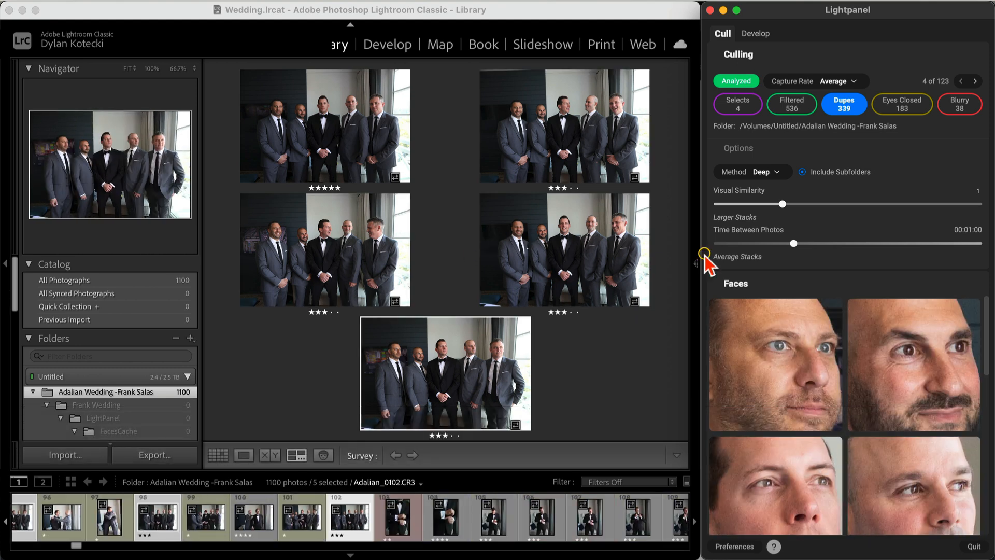
- Rate the last of the five group photos of the men in suits five stars and show the Selects
key("5")
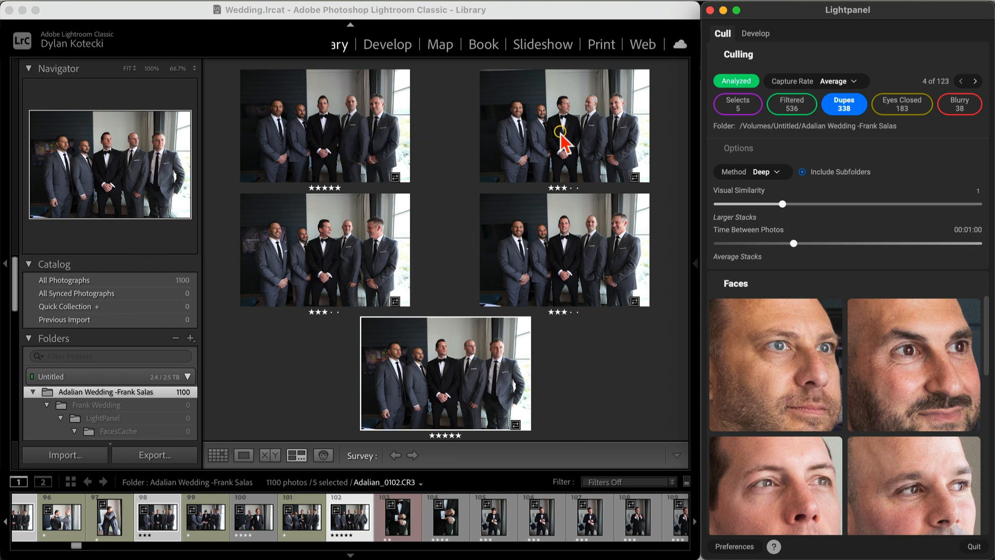
left_click(742, 106)
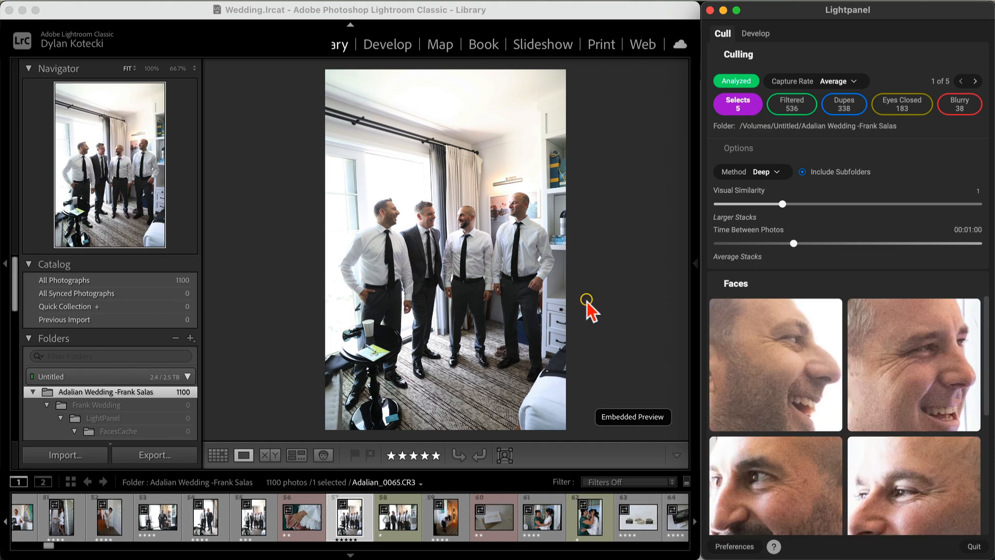
- Return to the Dupes and browse through the duplicate groups to the seventh one, with six tuxedo portraits by the window
left_click(853, 105)
key("super+Right")
key("super+Right")
key("super+Right")
key("super+Right")
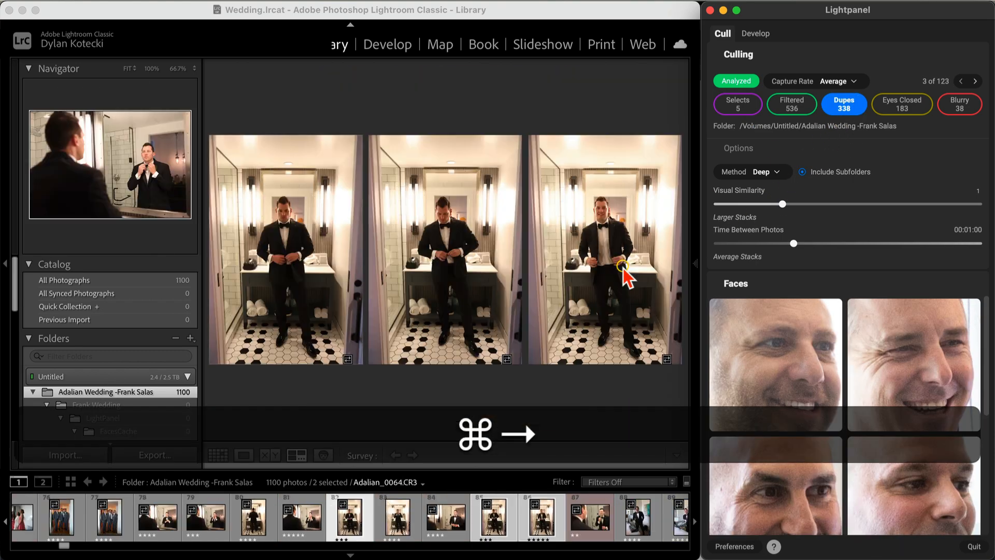
key("super+Right")
key("super+Right")
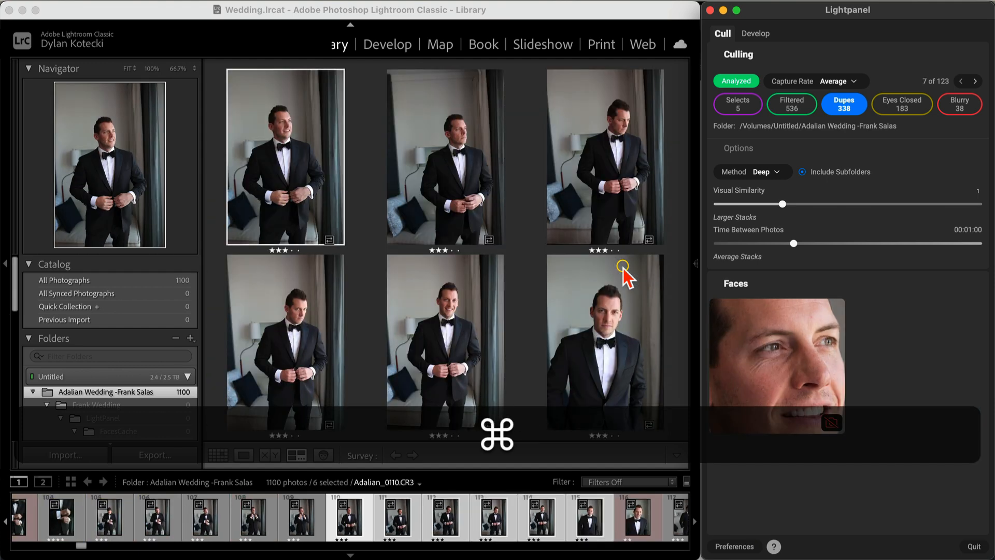
key("super+Right")
key("super+Left")
key("super+Left")
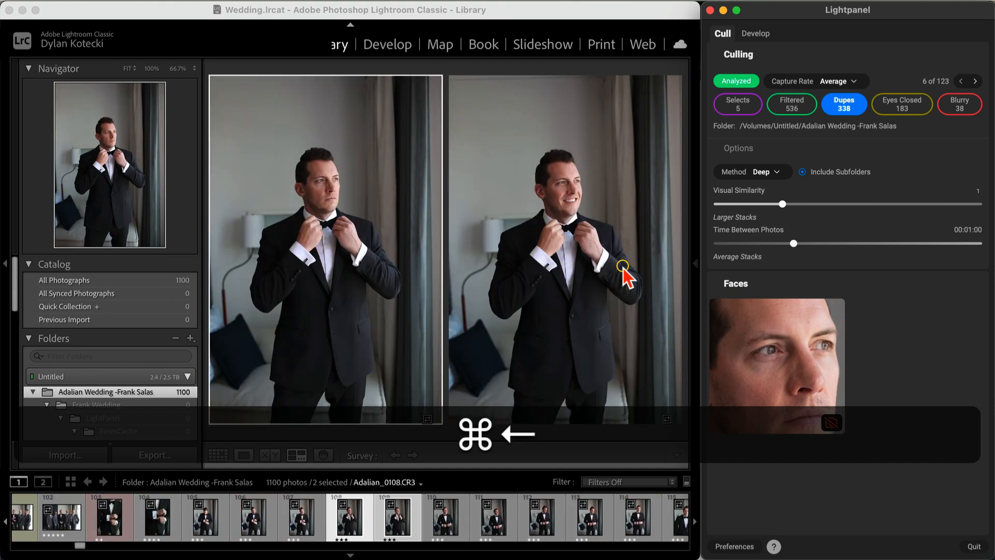
key("super+Left")
key("super+Right")
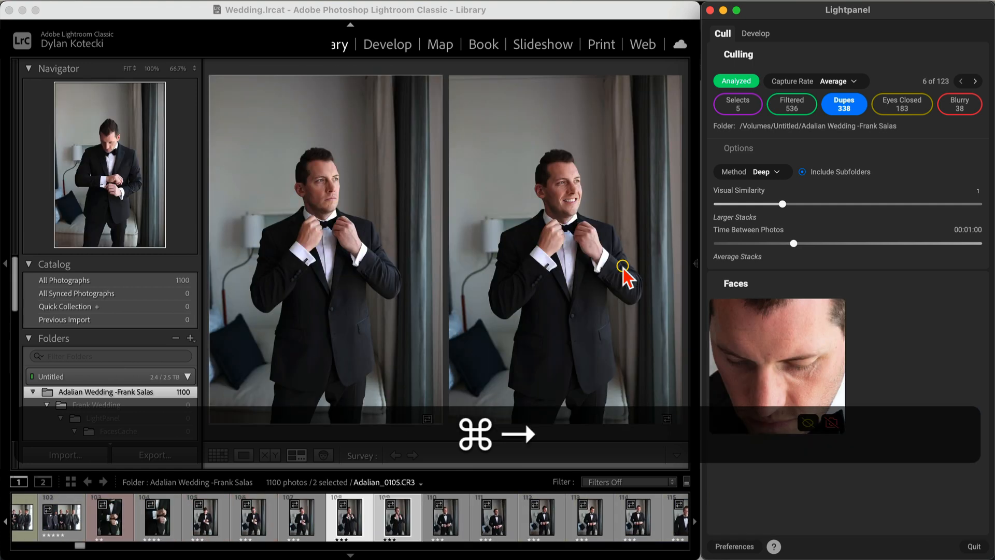
key("super+Right")
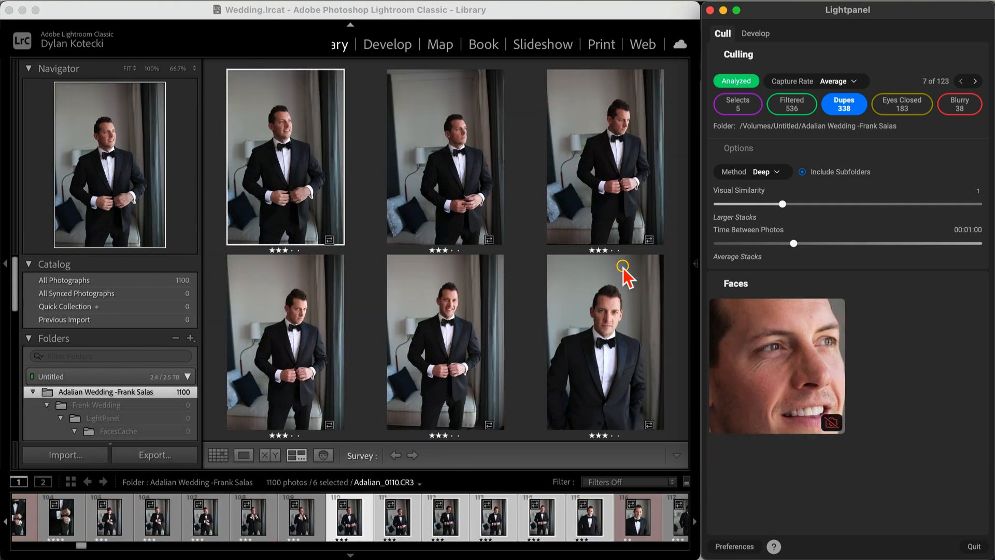
- Compare the face close-ups of the six tuxedo portraits in the seventh duplicate group, checking expression and eyes
key("Right")
key("Right")
key("Right")
key("Right")
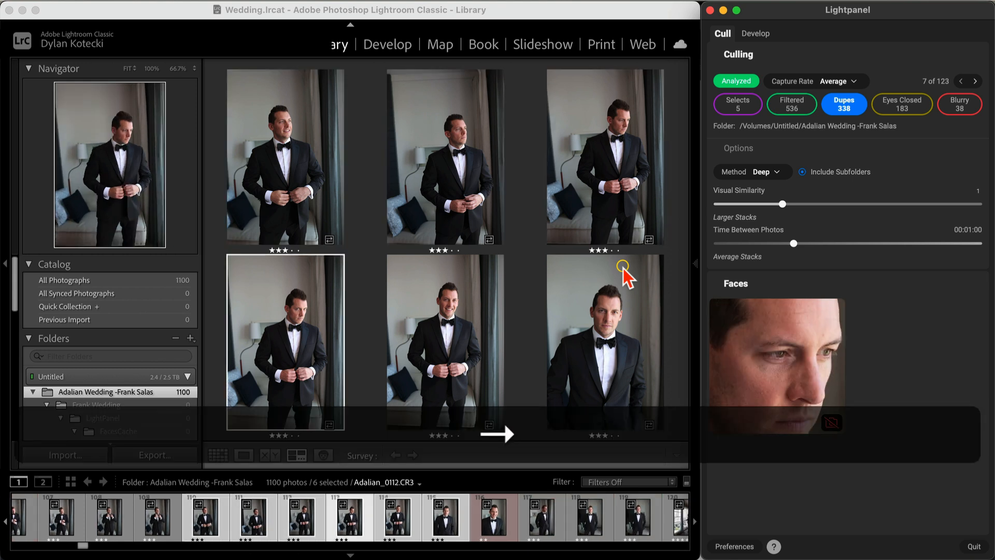
key("Right")
key("Left")
key("Left")
key("Left")
key("Left")
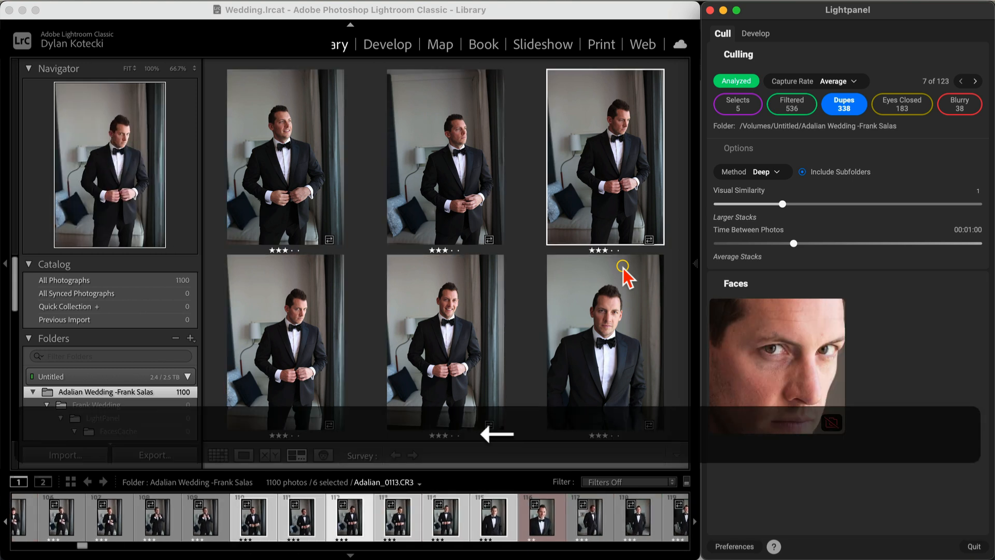
key("Left")
key("Right")
key("Right")
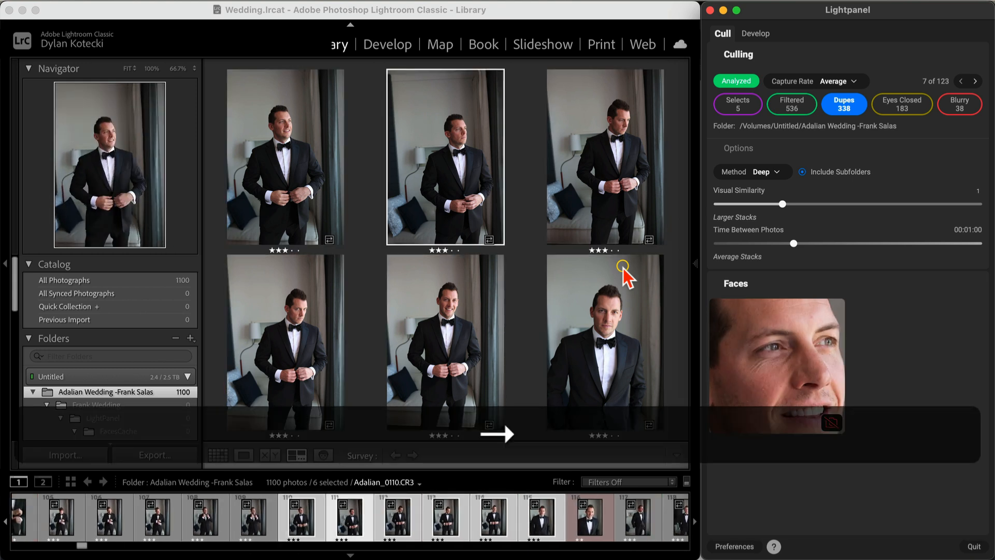
key("Right")
key("Right")
key("Right")
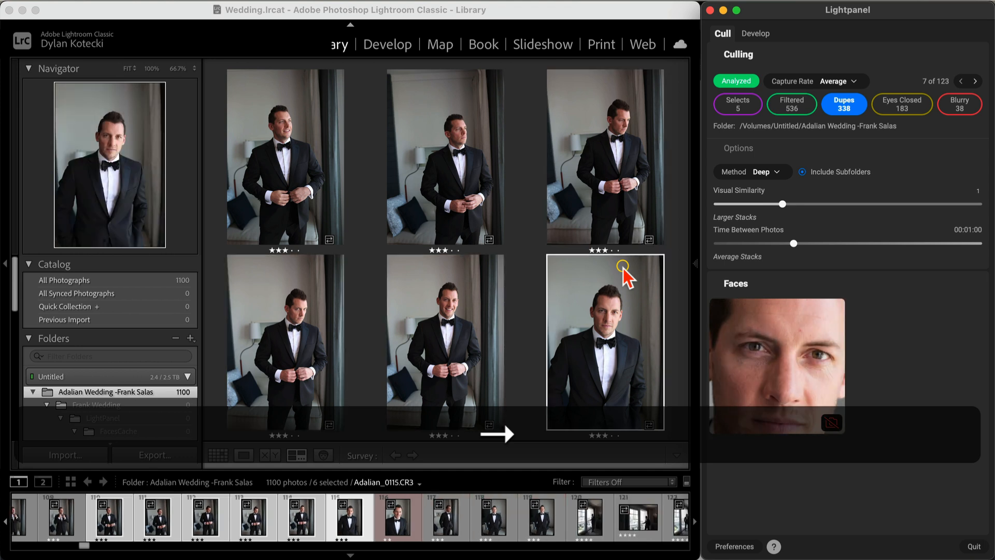